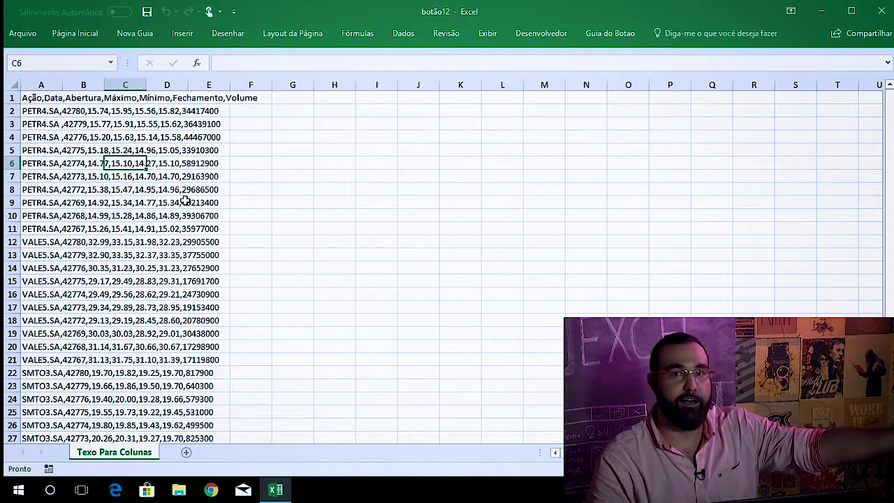
# Look through the comma-separated stock records in column A, from the PETR4.SA rows to the first VALE5.SA row.
pyautogui.click(28, 150)
pyautogui.click(28, 137)
pyautogui.click(28, 124)
pyautogui.click(29, 111)
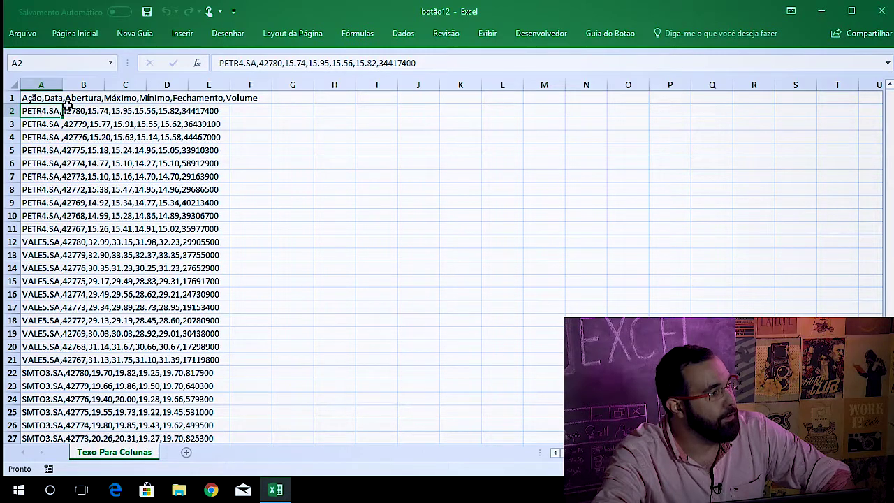
pyautogui.press('Down')
pyautogui.press('Down')
pyautogui.press('Down')
pyautogui.press('Down')
pyautogui.press('Down')
pyautogui.press('Down')
pyautogui.press('Down')
pyautogui.press('Down')
pyautogui.press('Down')
pyautogui.press('Down')
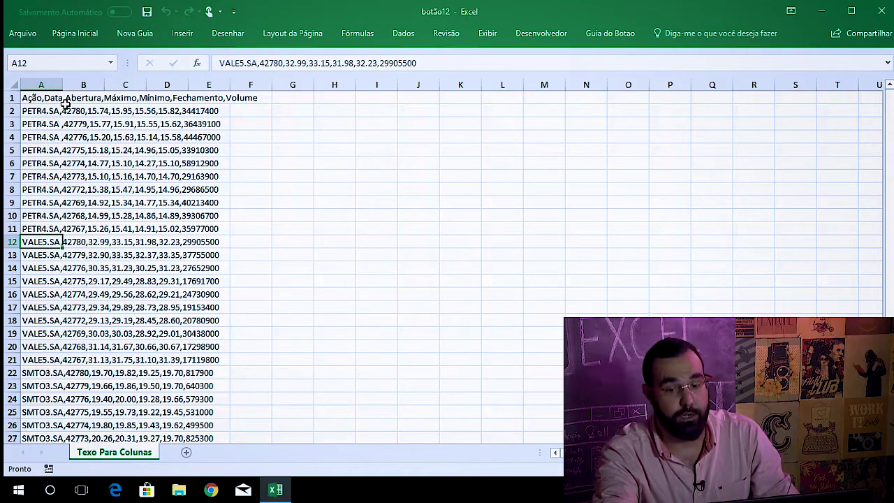
pyautogui.press('Up')
pyautogui.press('Up')
pyautogui.press('Up')
pyautogui.press('Up')
pyautogui.press('Up')
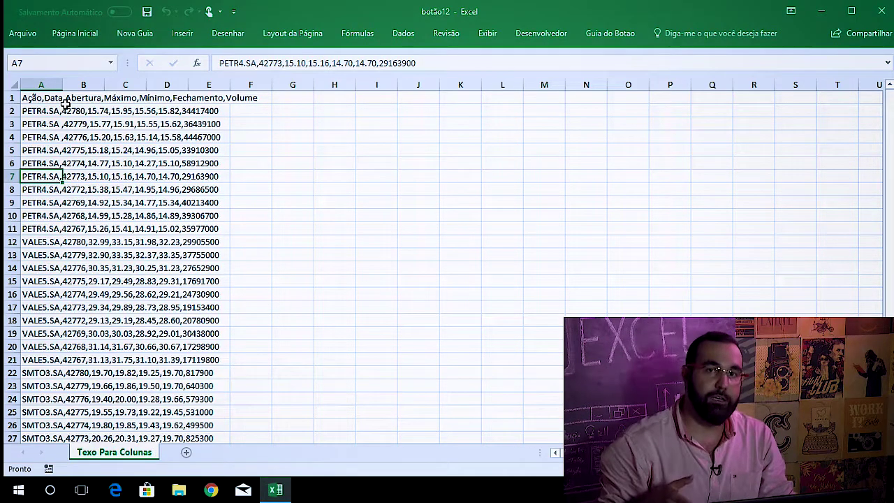
# Start Text to Columns on A1:A31 as delimited data and add the comma (Vírgula) as a delimiter.
pyautogui.hotkey('ctrl', 'Home')
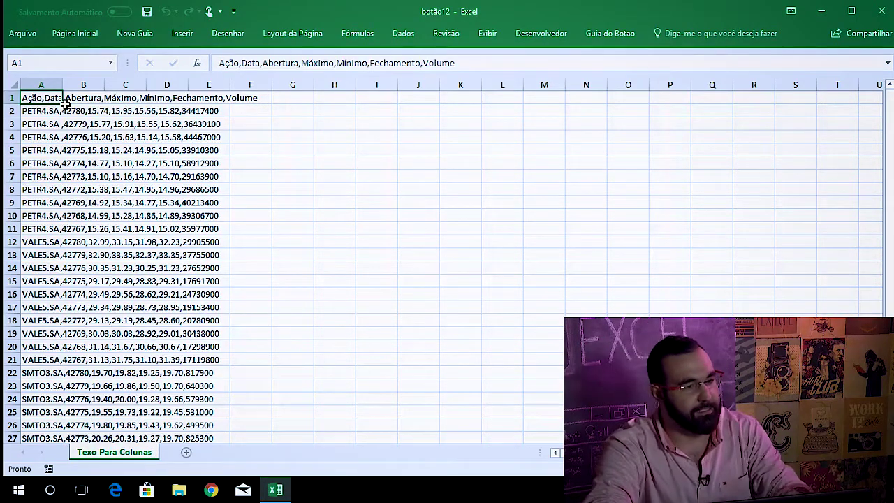
pyautogui.click(41, 75)
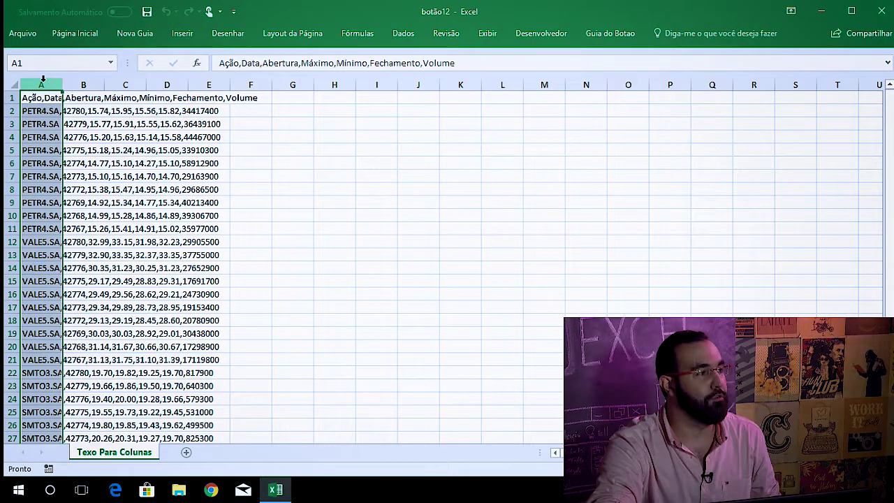
pyautogui.click(41, 97)
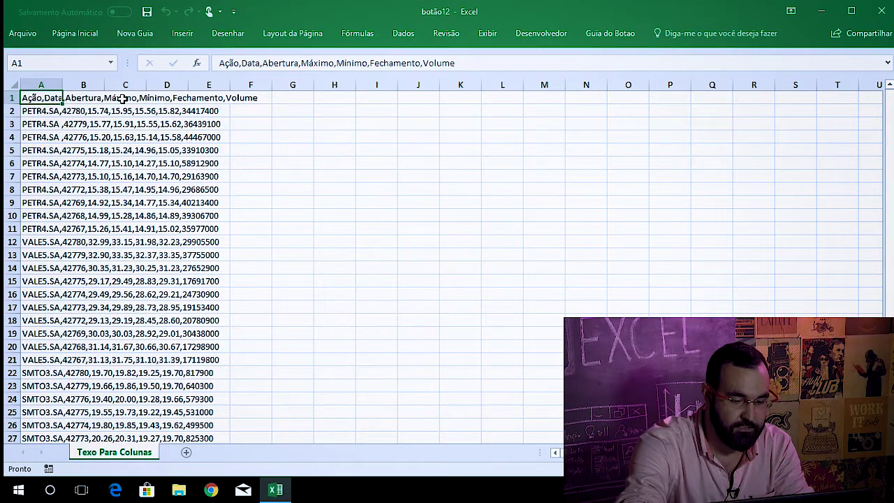
pyautogui.hotkey('ctrl', 'shift', 'Down')
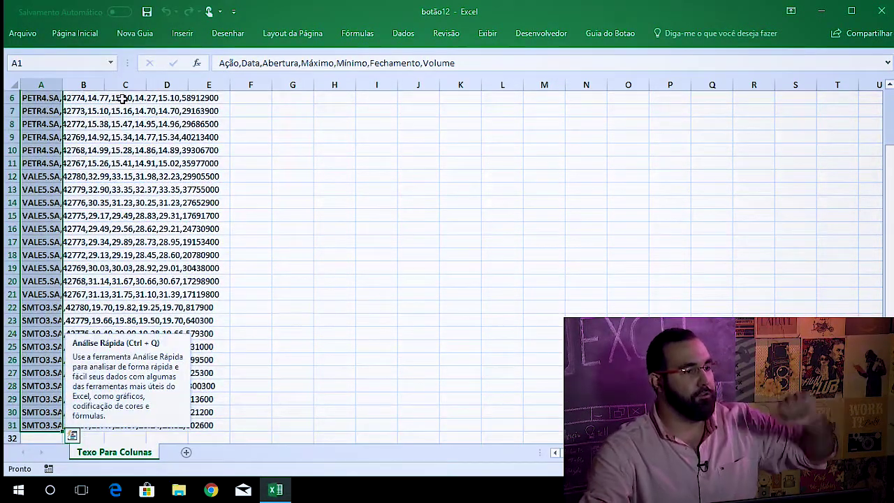
pyautogui.scroll(2, 122, 99)
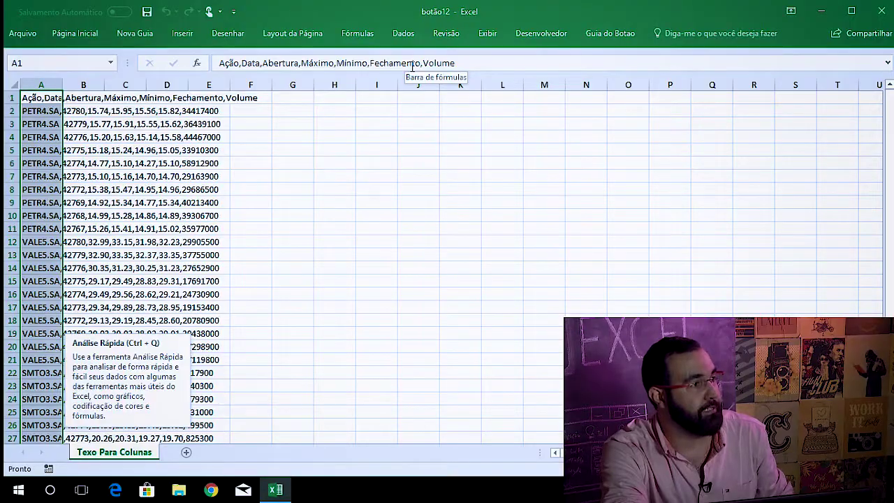
pyautogui.press('alt')
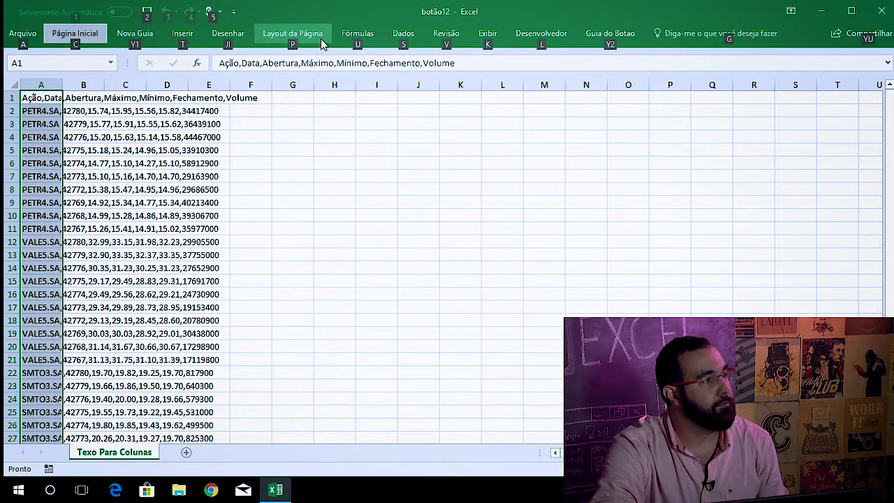
pyautogui.press('s')
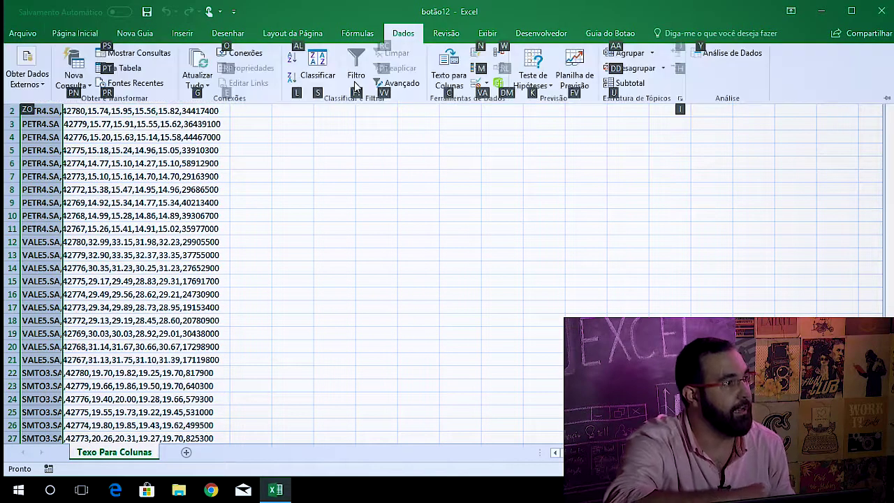
pyautogui.click(412, 39)
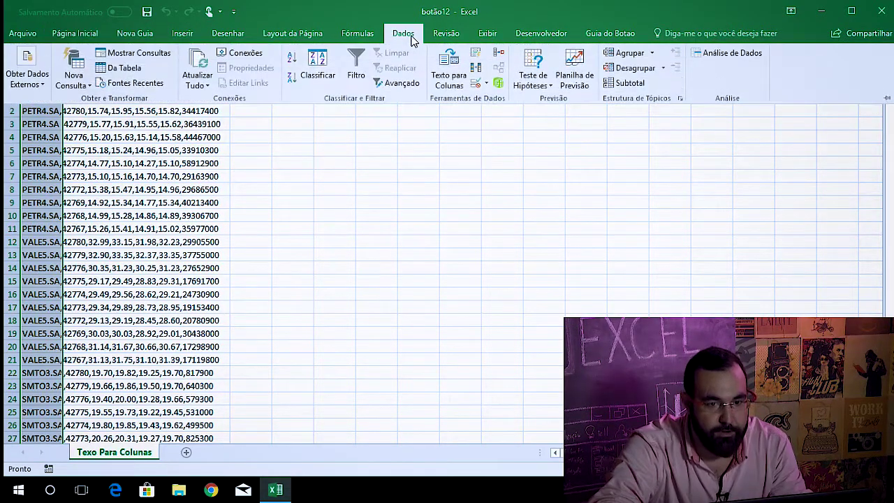
pyautogui.click(454, 74)
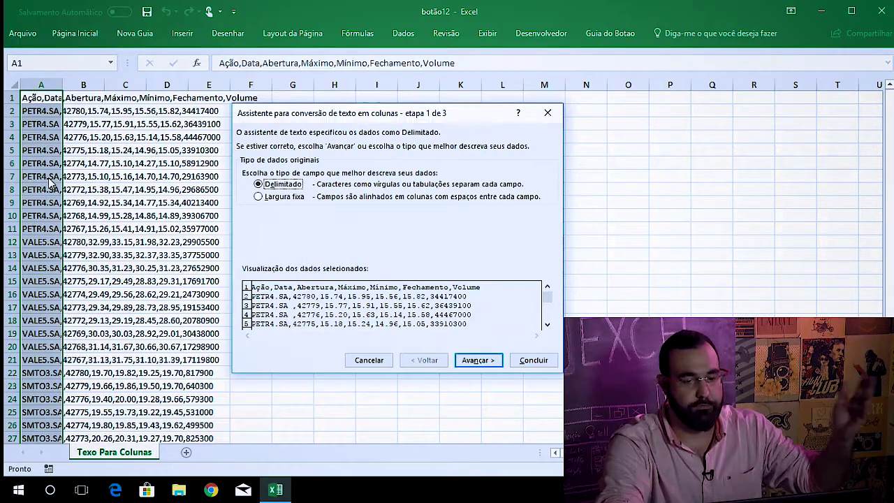
pyautogui.click(478, 364)
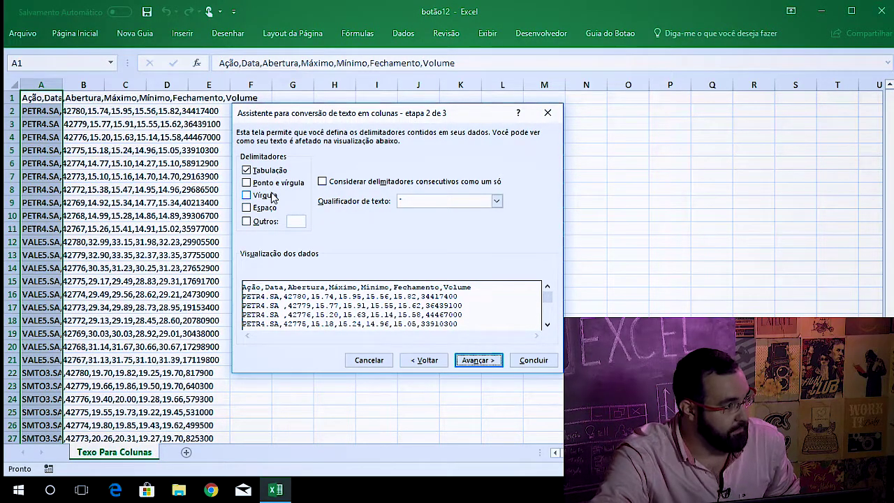
pyautogui.click(273, 196)
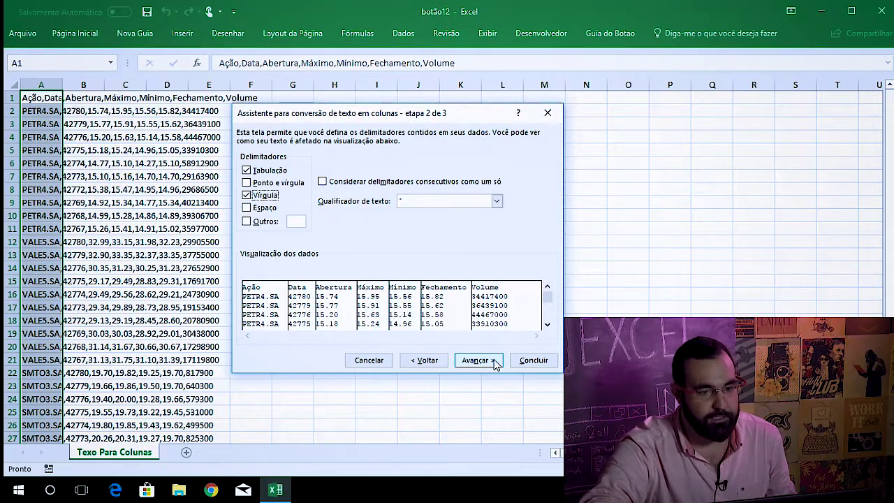
pyautogui.click(477, 360)
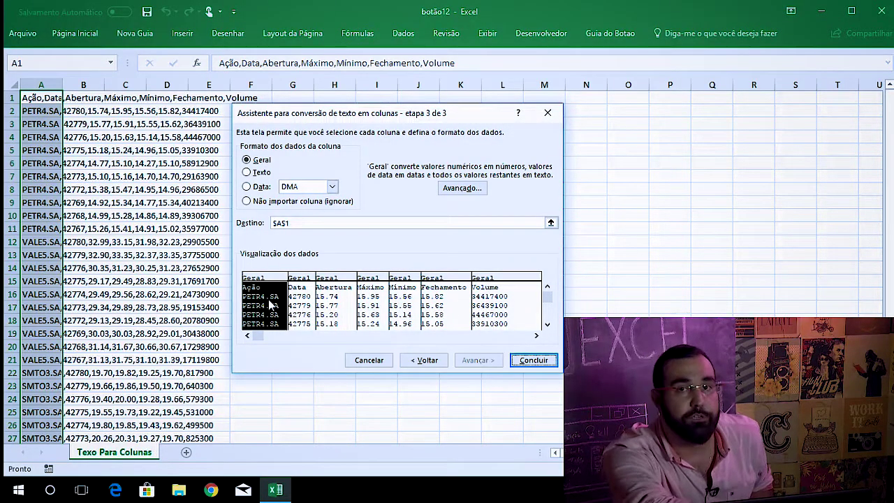
# Set the import format of the Data column to date in DMA order.
pyautogui.click(308, 282)
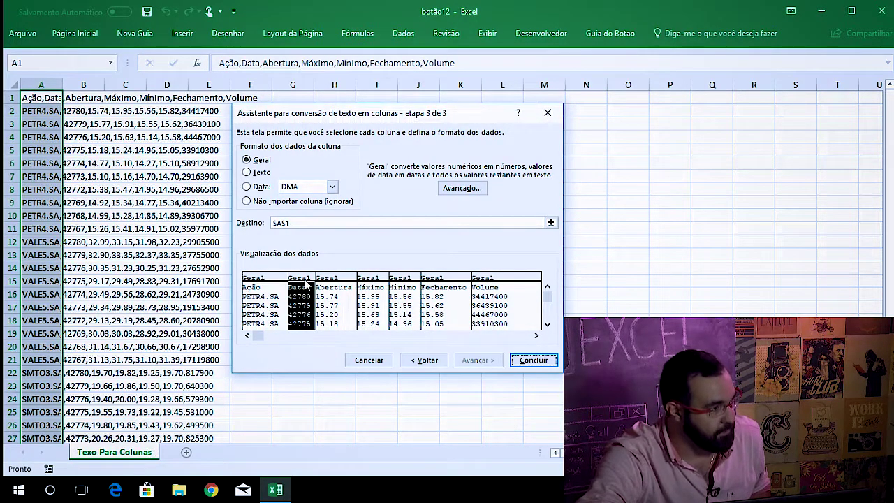
pyautogui.click(259, 189)
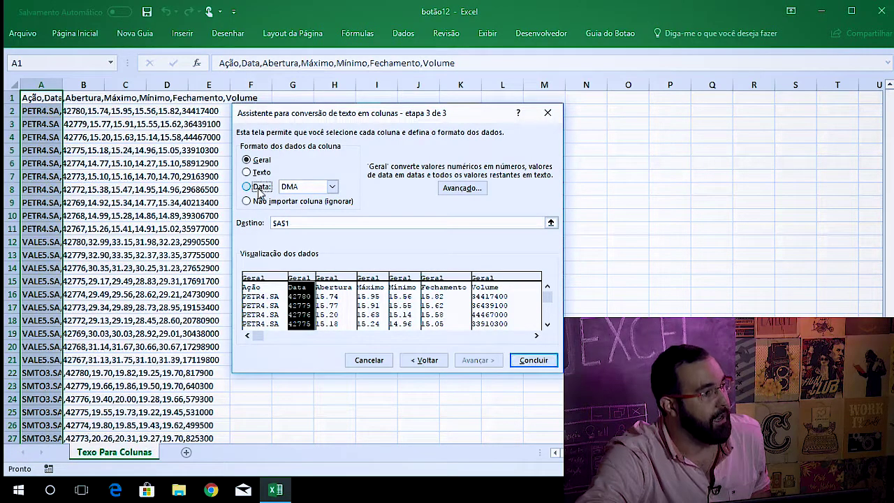
pyautogui.click(333, 187)
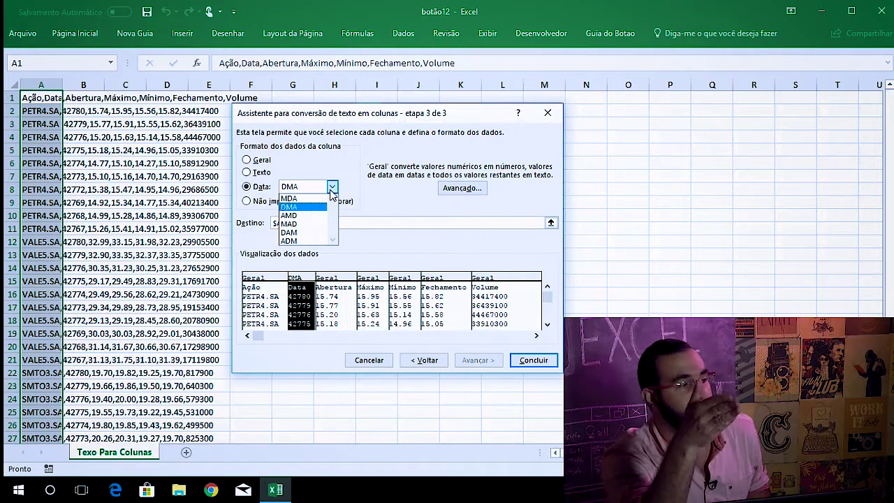
pyautogui.click(297, 207)
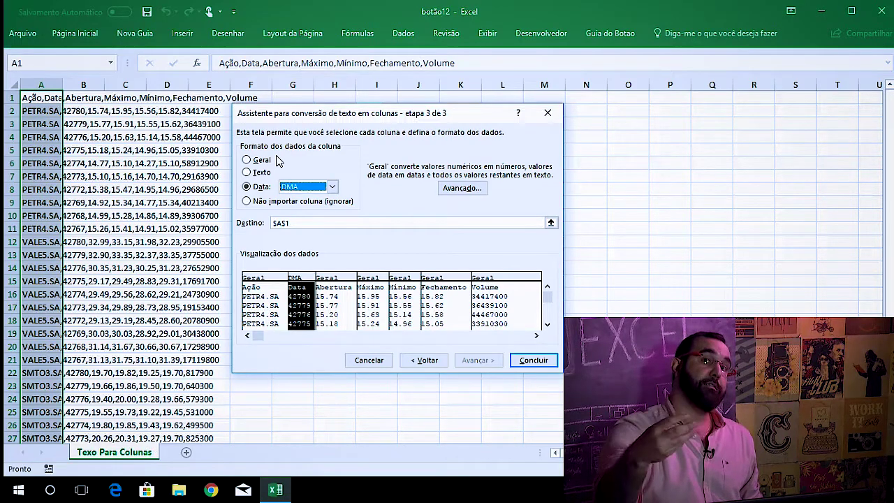
# Exclude the Máximo and Mínimo columns from the import.
pyautogui.click(365, 278)
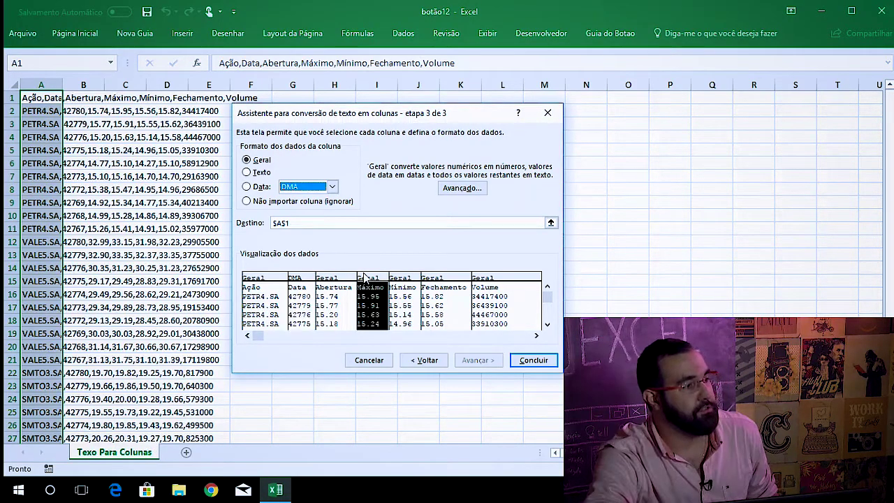
pyautogui.click(260, 202)
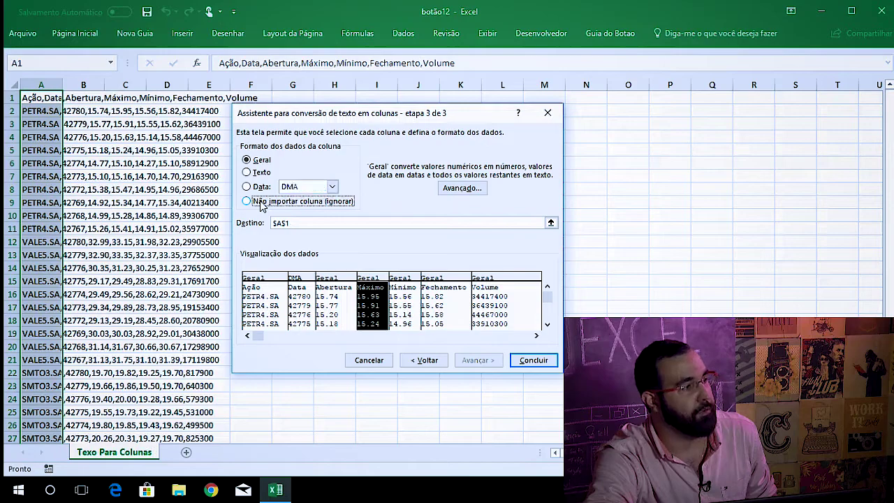
pyautogui.click(396, 305)
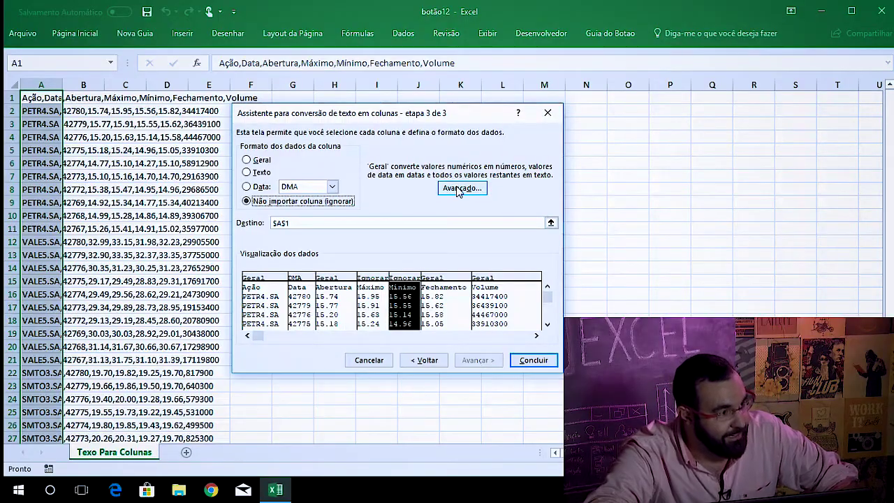
# Set the decimal separator to a period and the thousands separator to a comma, and finish the conversion at $A$1.
pyautogui.click(458, 189)
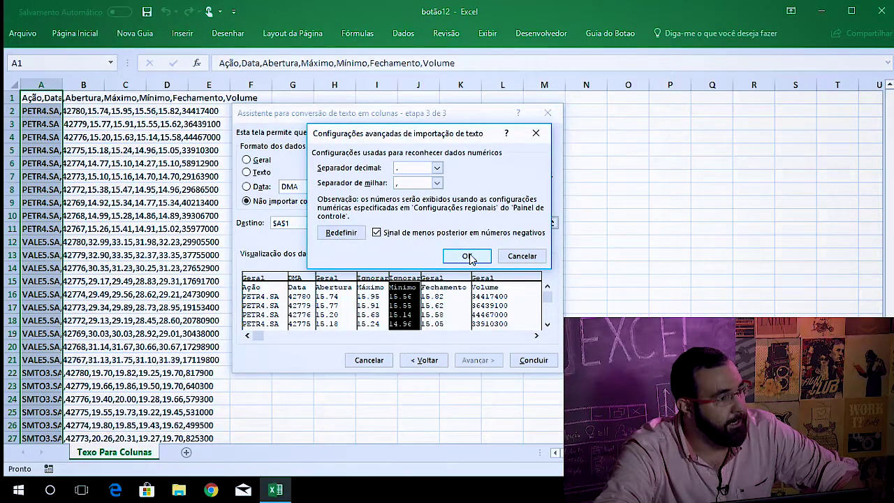
pyautogui.click(467, 256)
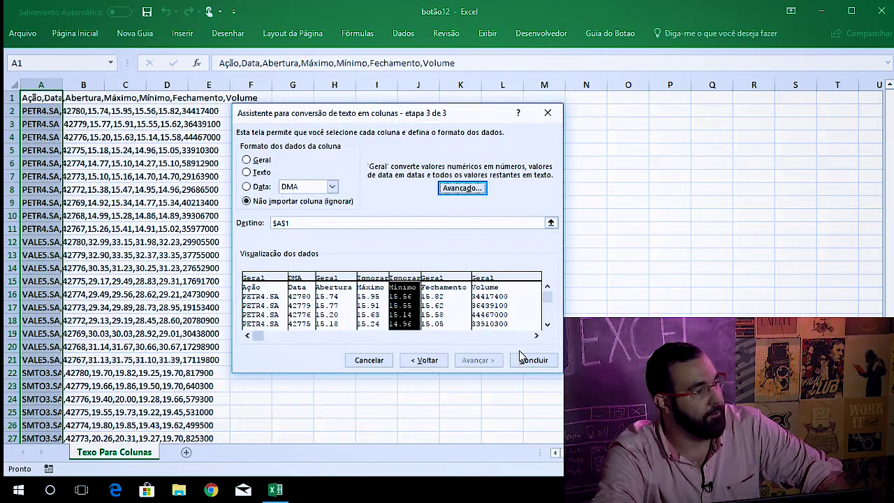
pyautogui.click(529, 360)
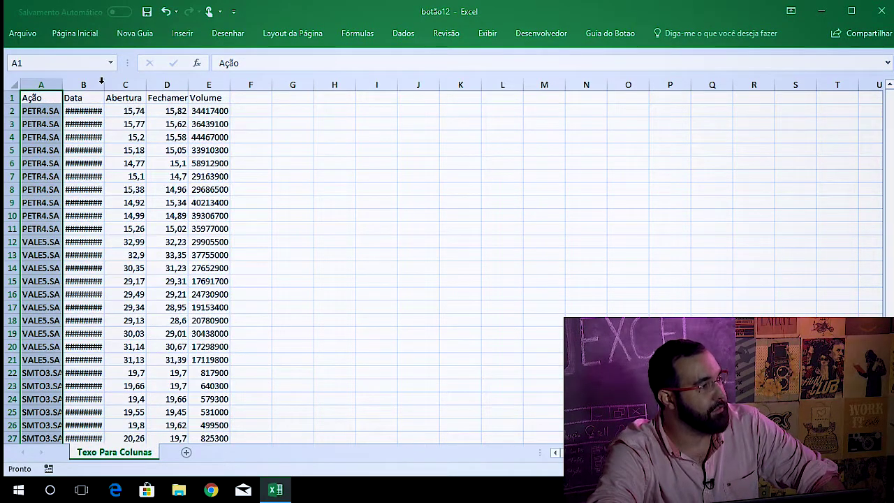
# Widen the Data column to fit its dates and check the converted date and opening price values.
pyautogui.click(95, 150)
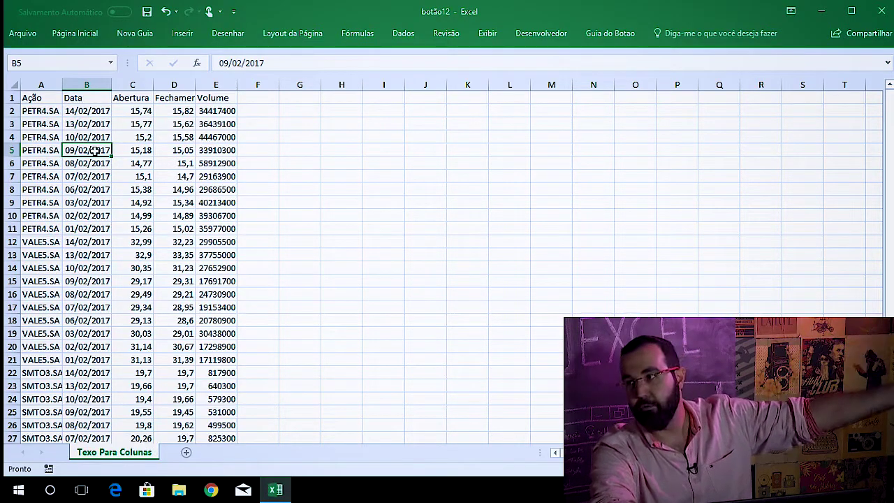
pyautogui.press('Up')
pyautogui.press('Up')
pyautogui.press('Up')
pyautogui.press('Right')
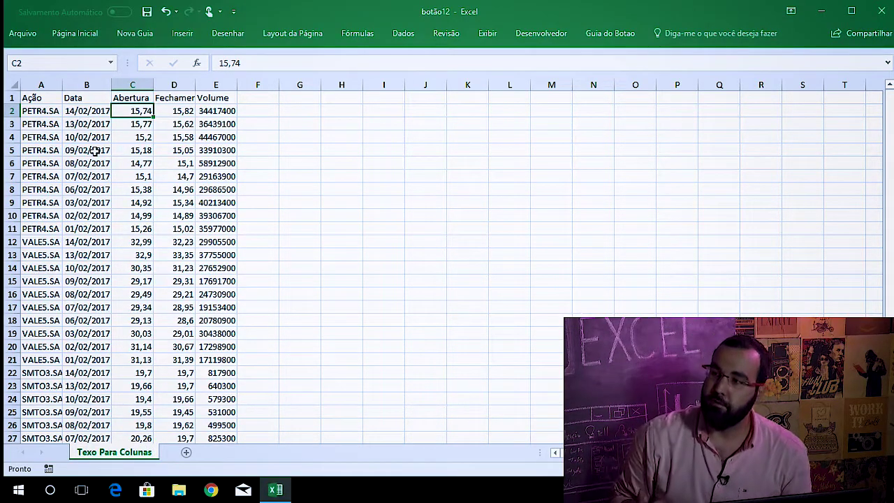
# Copy the PETR4.SA codes from A2:A11 into the empty cells starting at I2.
pyautogui.press('Left')
pyautogui.press('Left')
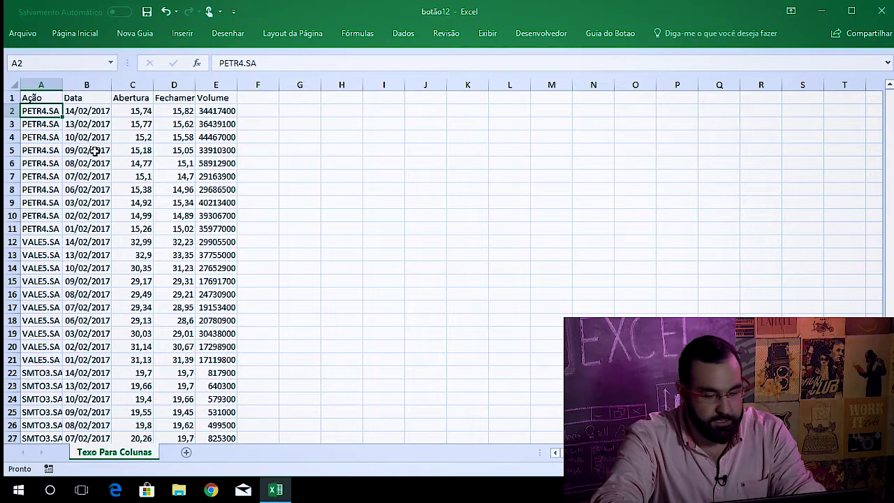
pyautogui.hotkey('shift', 'Down')
pyautogui.hotkey('shift', 'Down')
pyautogui.hotkey('shift', 'Down')
pyautogui.hotkey('shift', 'Down')
pyautogui.hotkey('shift', 'Down')
pyautogui.hotkey('shift', 'Down')
pyautogui.hotkey('shift', 'Down')
pyautogui.hotkey('shift', 'Down')
pyautogui.hotkey('shift', 'Down')
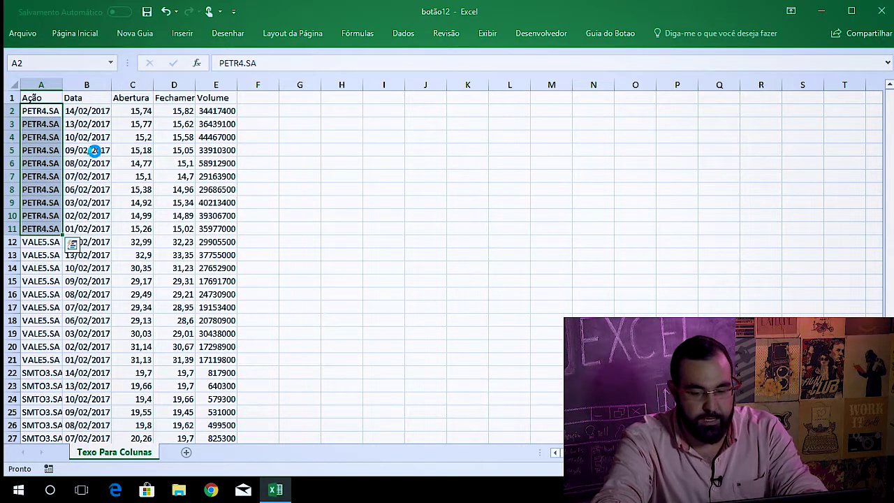
pyautogui.hotkey('ctrl', 'c')
pyautogui.press('Right')
pyautogui.press('Right')
pyautogui.press('Right')
pyautogui.press('Right')
pyautogui.press('Right')
pyautogui.press('Right')
pyautogui.press('Right')
pyautogui.press('Right')
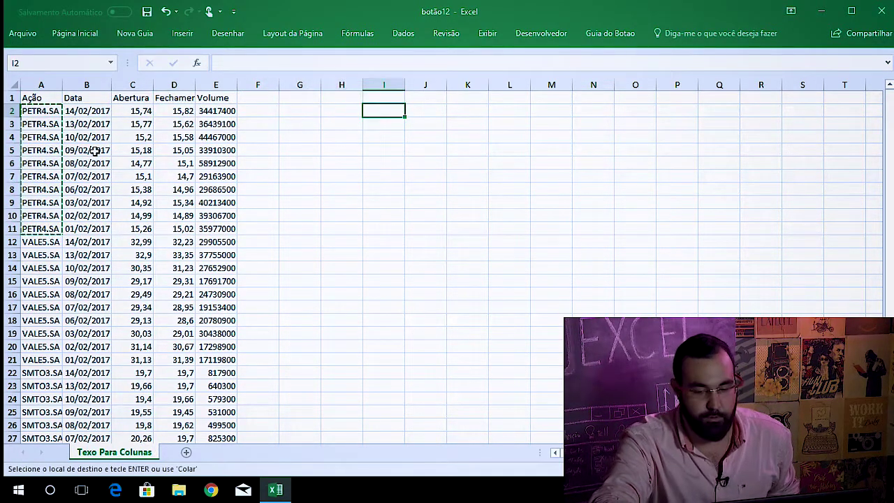
pyautogui.press('Return')
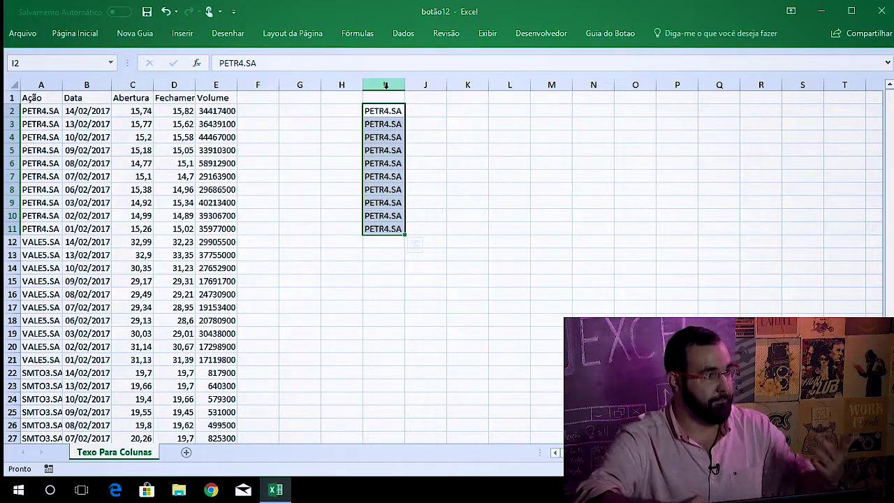
# Split the codes in I2:I11 by fixed width, with a column break between PETR4 and .SA and the destination $I$2.
pyautogui.click(415, 36)
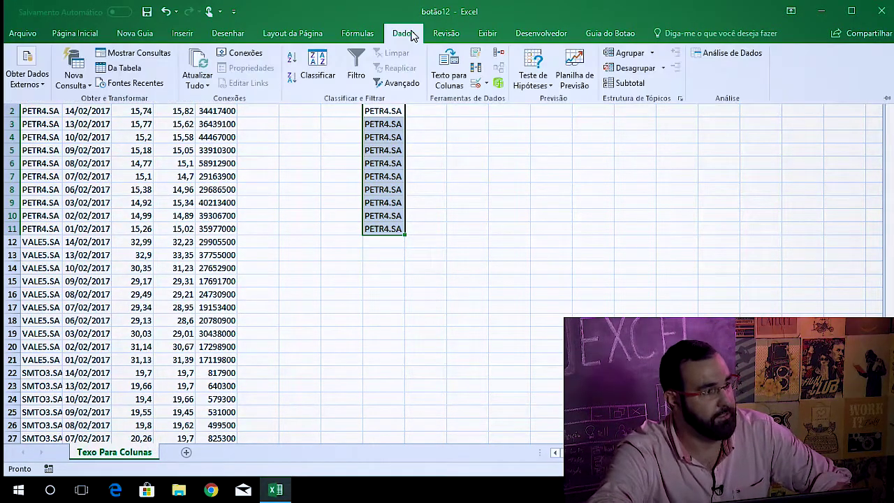
pyautogui.click(438, 70)
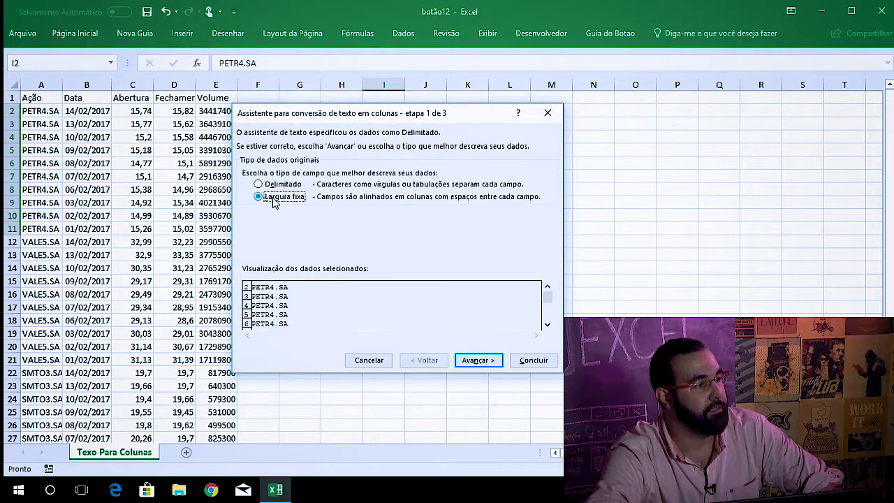
pyautogui.click(475, 361)
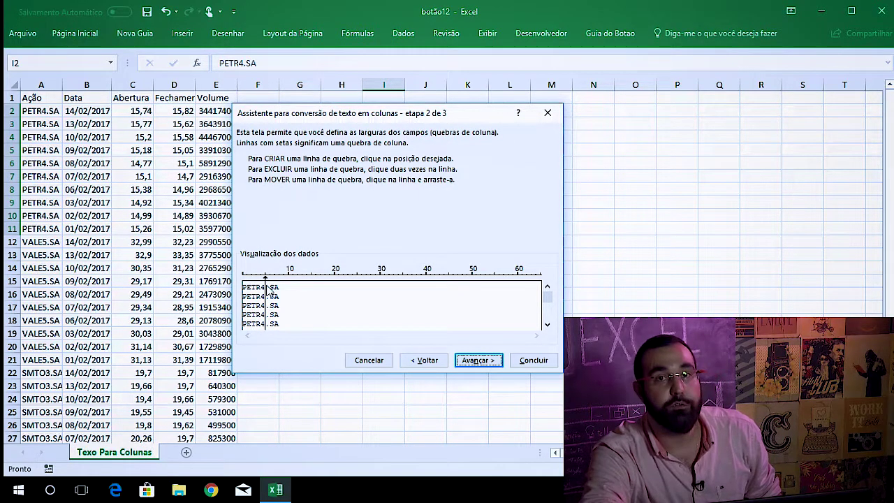
pyautogui.click(482, 363)
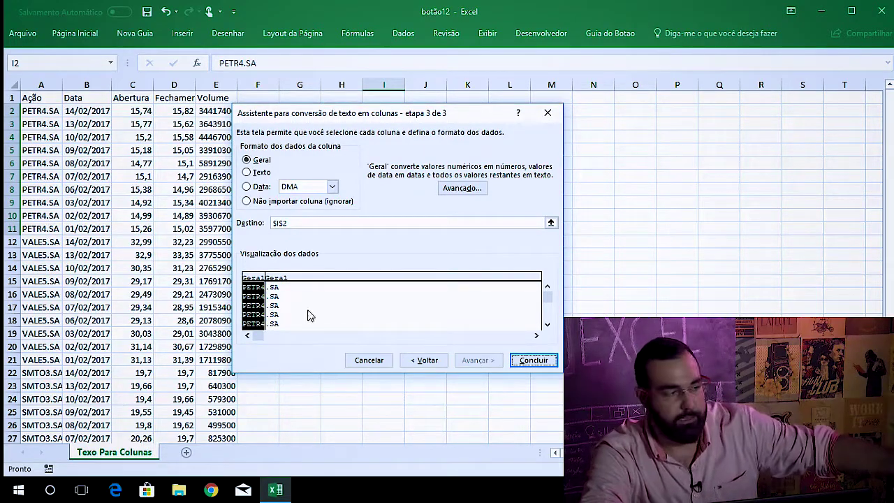
pyautogui.click(517, 364)
pyautogui.hotkey('ctrl', 'Down')
pyautogui.press('Up')
pyautogui.press('Up')
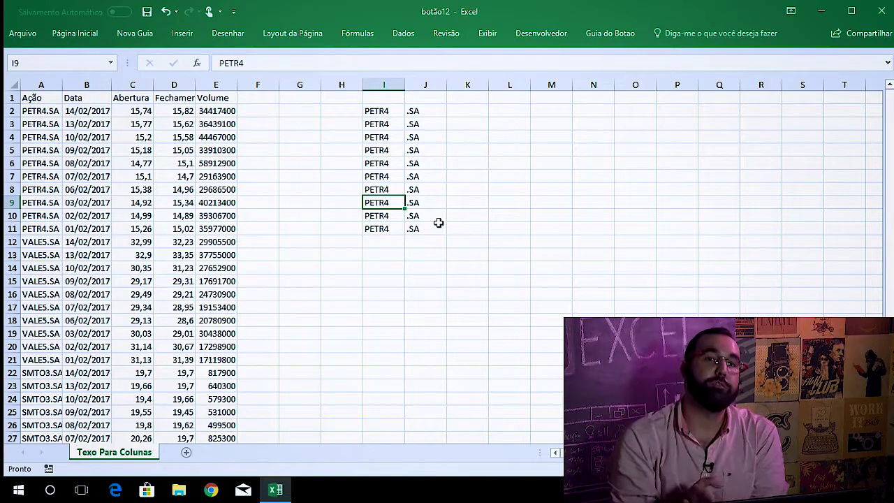